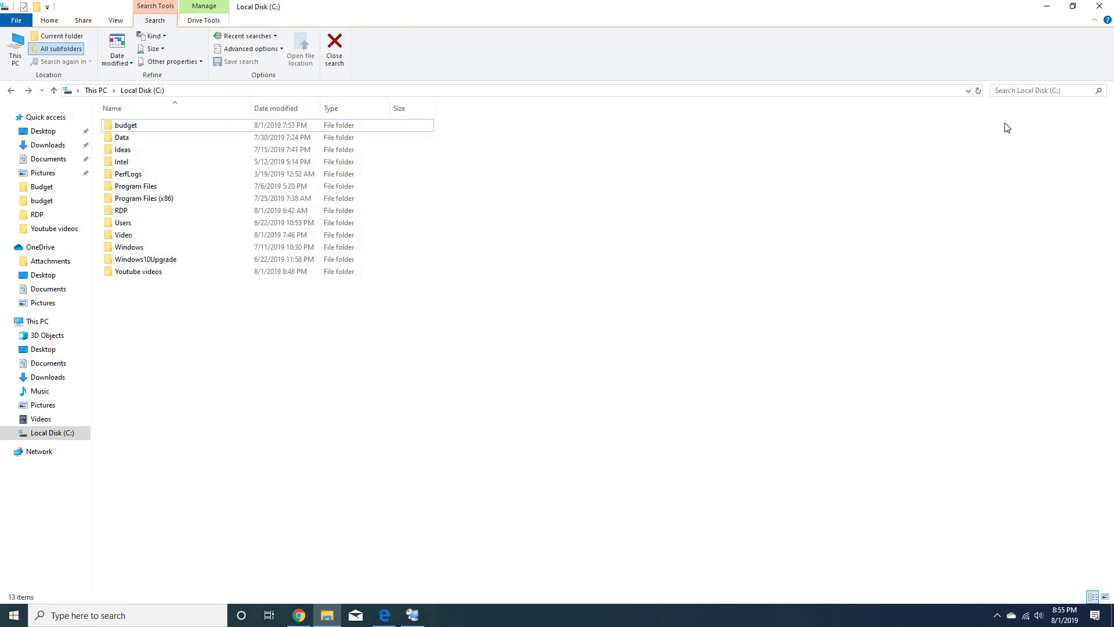
# Search Local Disk (C:) for ".pdf", then clear the search
pyautogui.click(1012, 90)
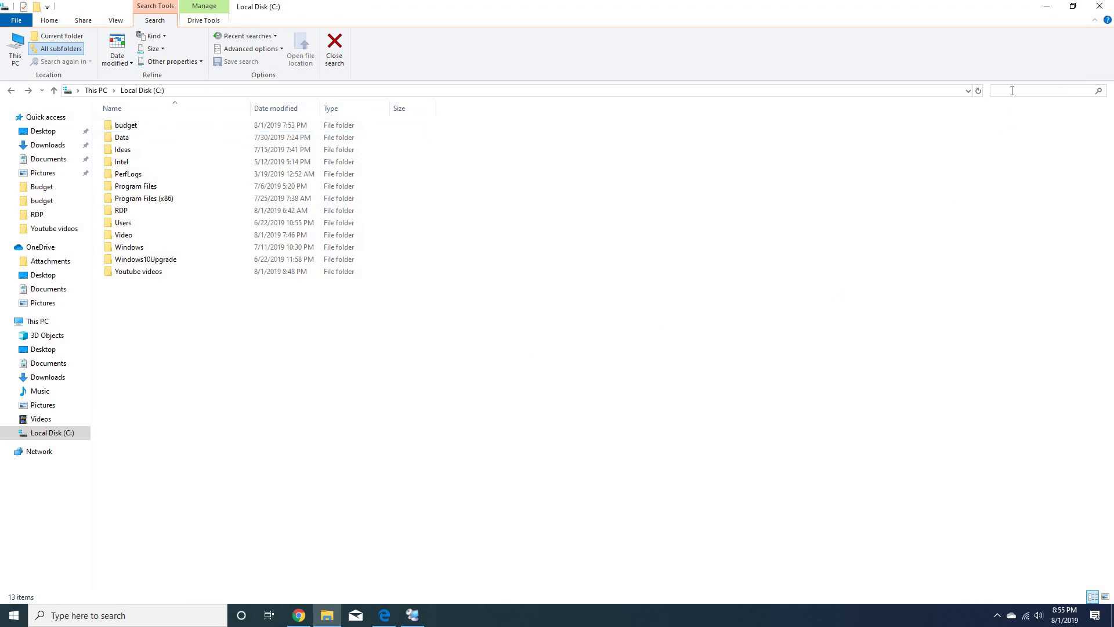
pyautogui.write('.pdf')
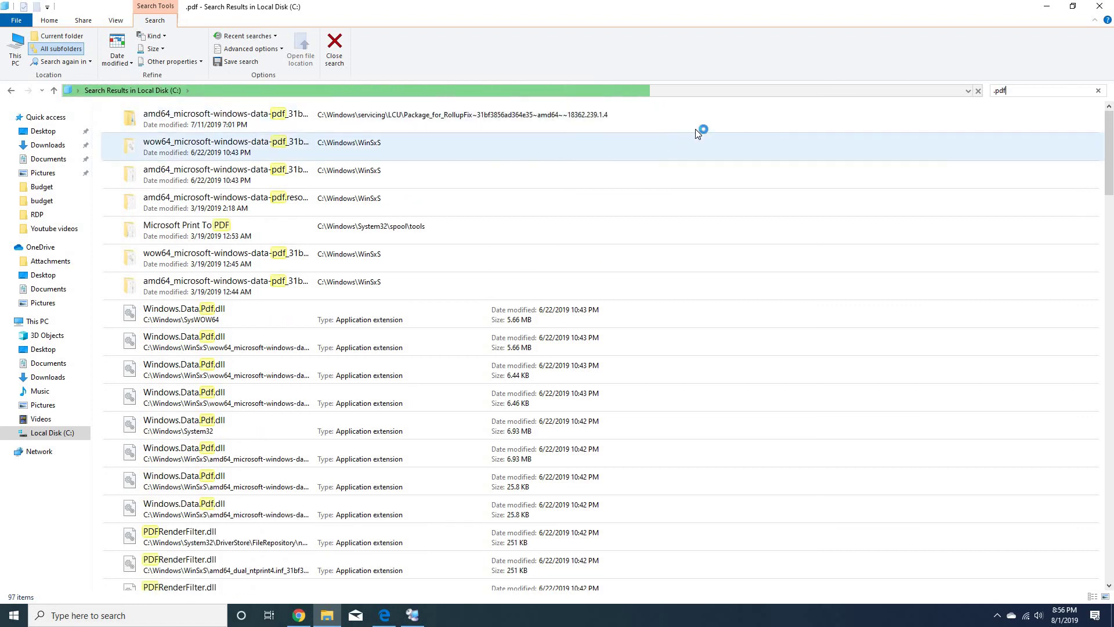
pyautogui.click(1098, 91)
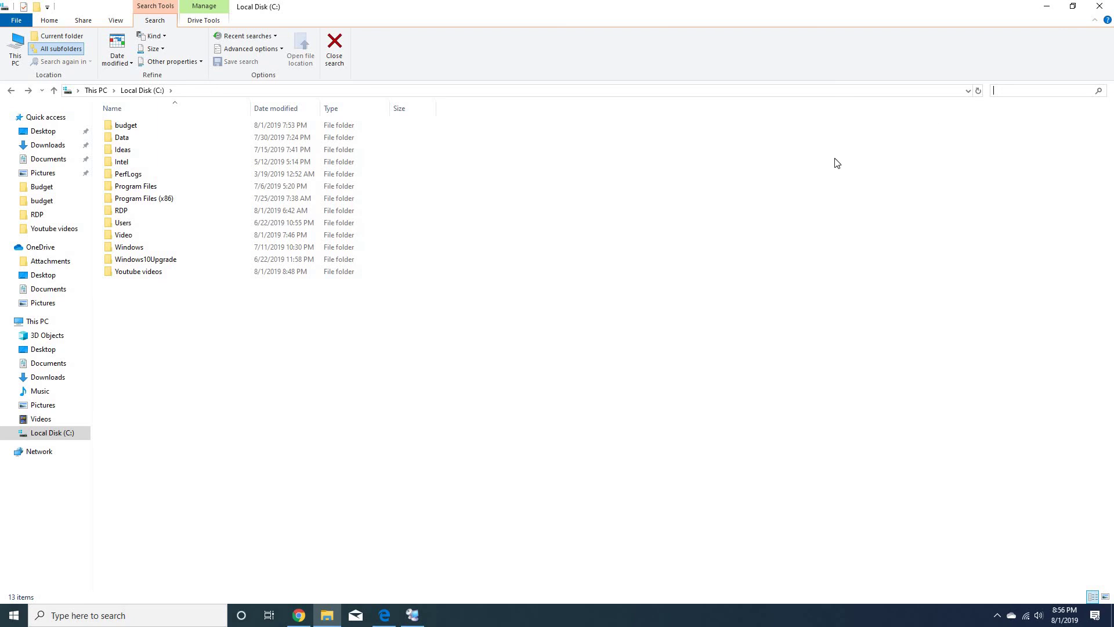
# Open the Windows Services console and maximize its window
pyautogui.click(5, 621)
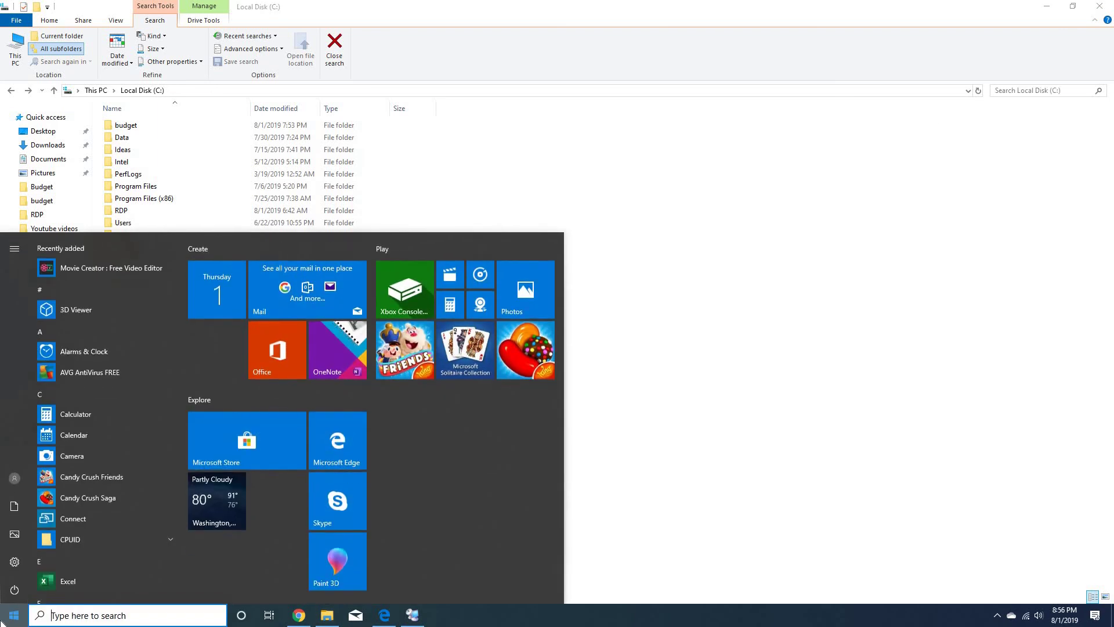
pyautogui.write('service')
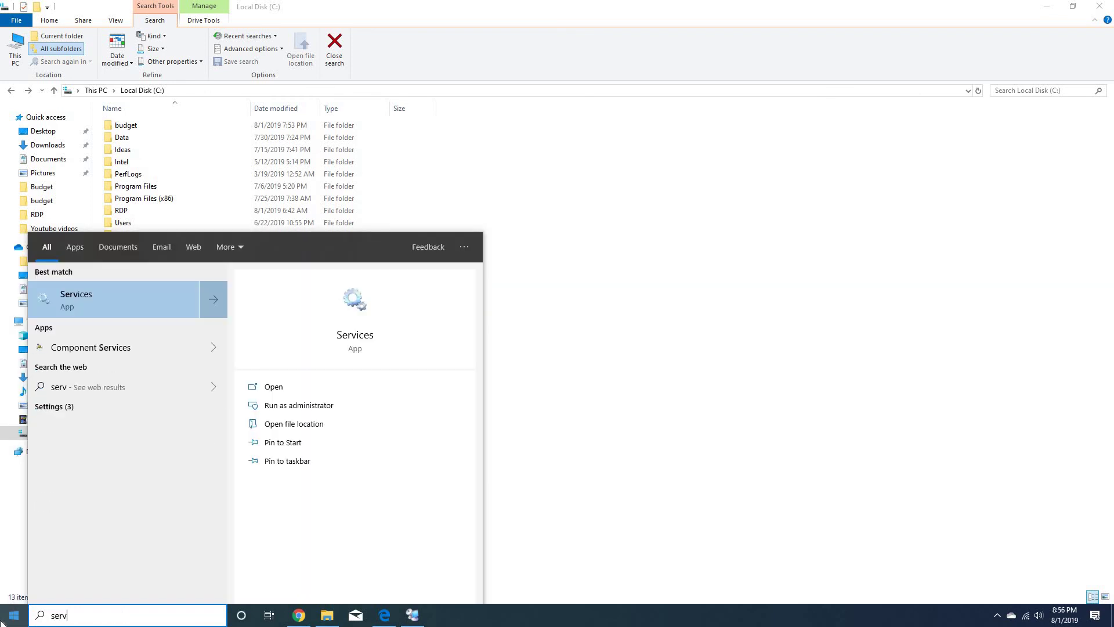
pyautogui.click(131, 302)
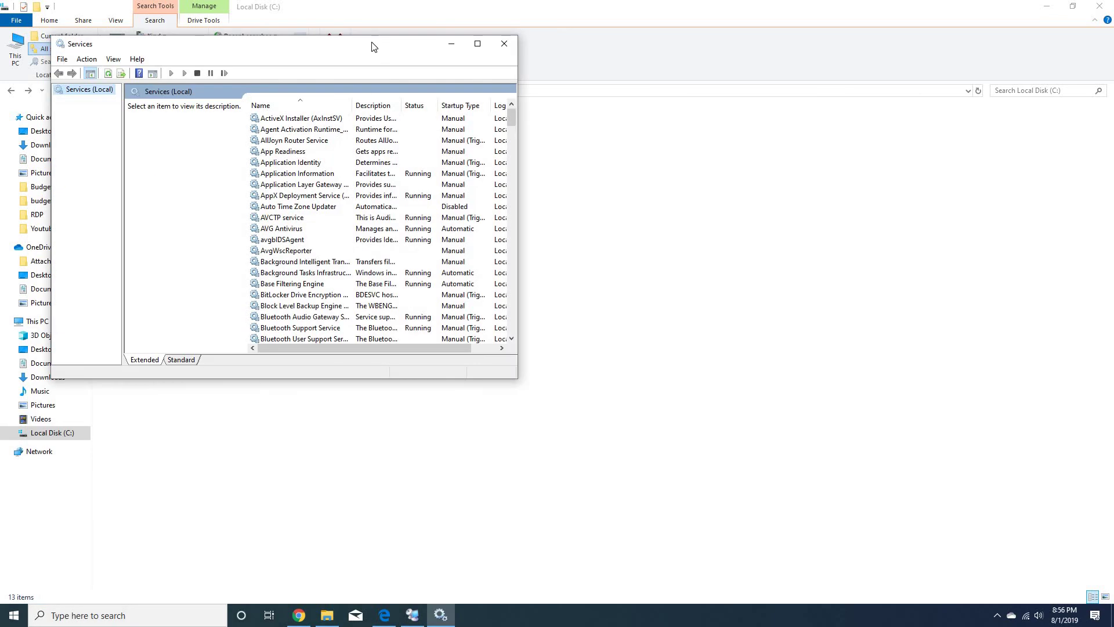
pyautogui.doubleClick(373, 43)
# Find the Windows Search service in the services list and select it to check its status and startup type
pyautogui.click(254, 268)
pyautogui.scroll(-20, 267, 283)
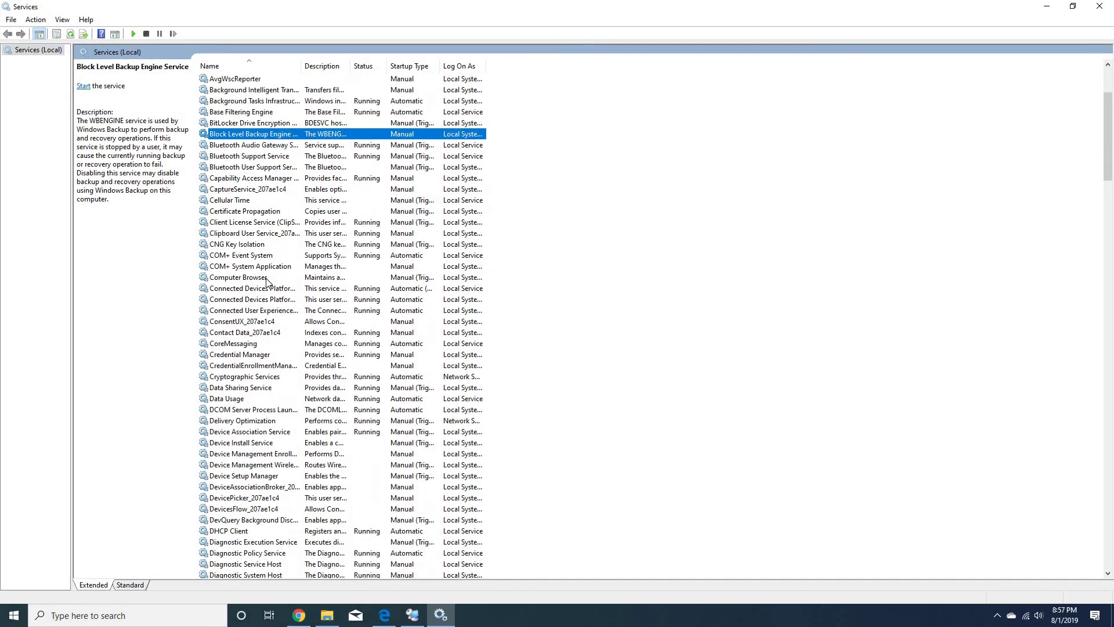
pyautogui.scroll(-20, 282, 300)
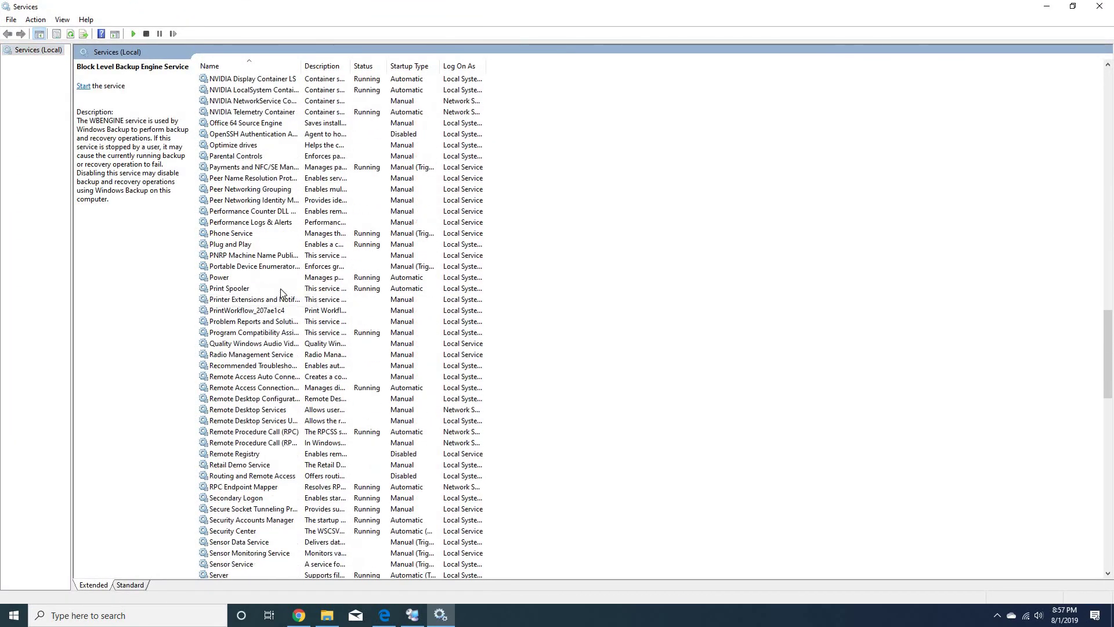
pyautogui.scroll(-14, 278, 289)
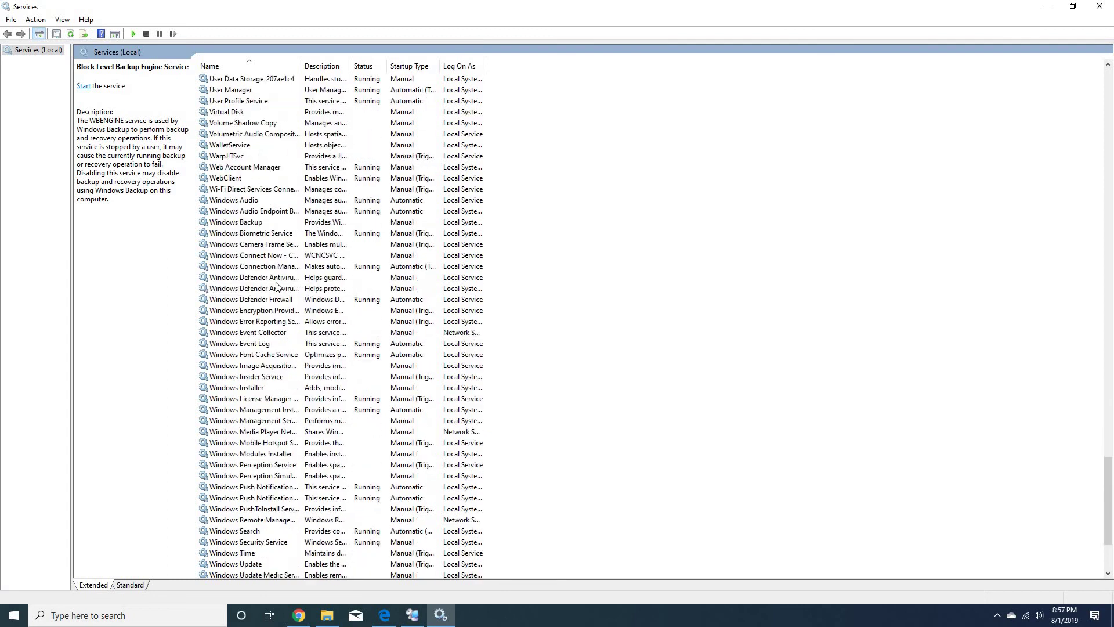
pyautogui.click(255, 399)
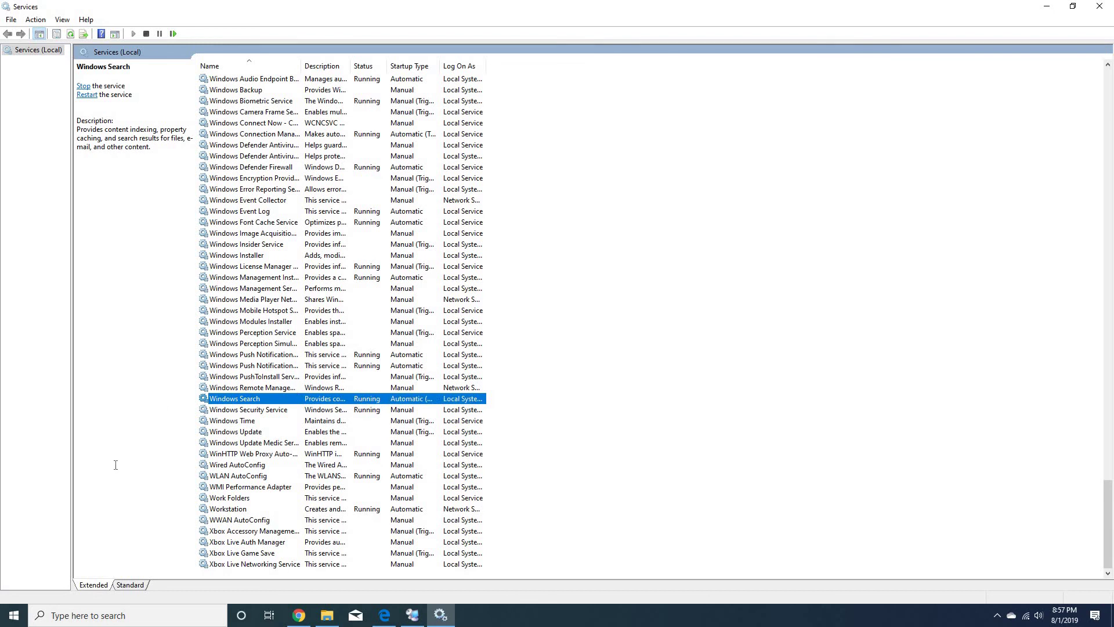
# Open Indexing Options and minimize the Services and File Explorer windows behind it
pyautogui.press('super')
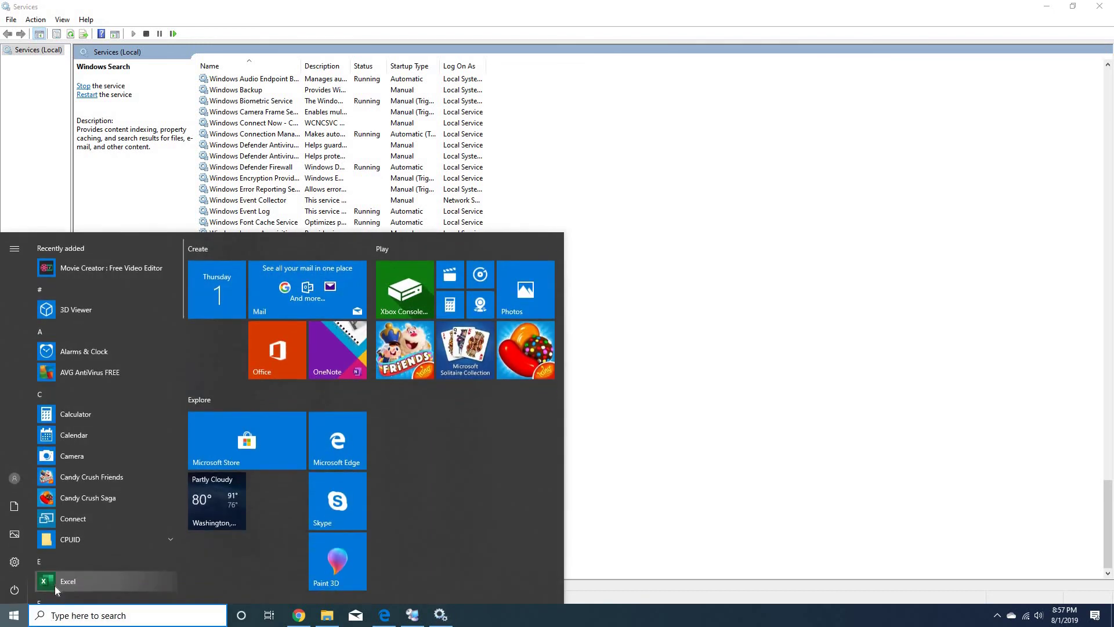
pyautogui.write('index')
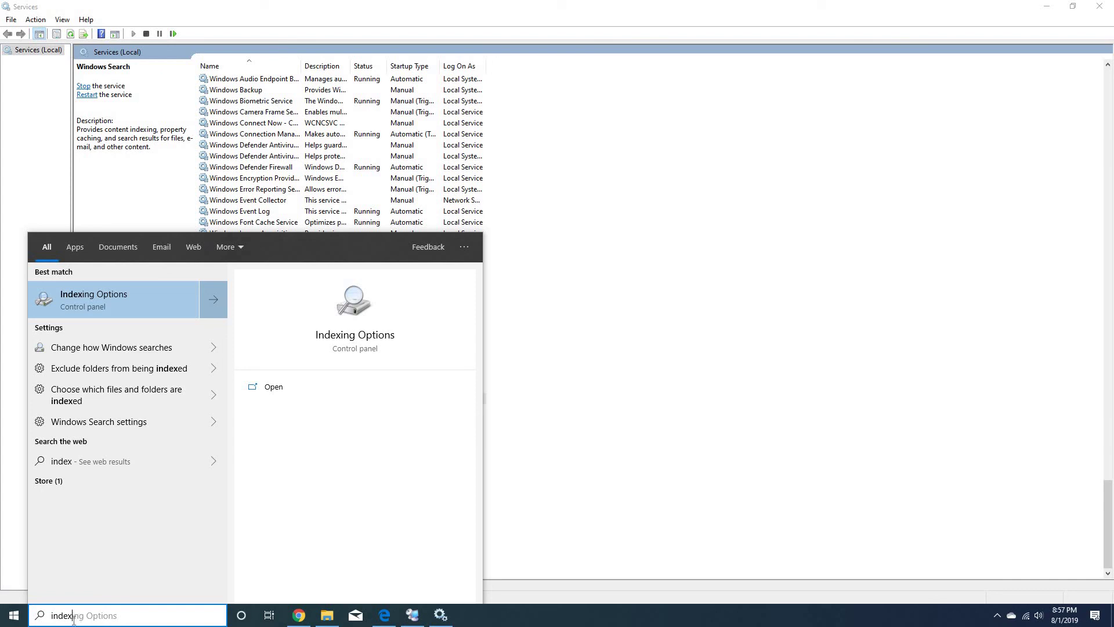
pyautogui.click(101, 298)
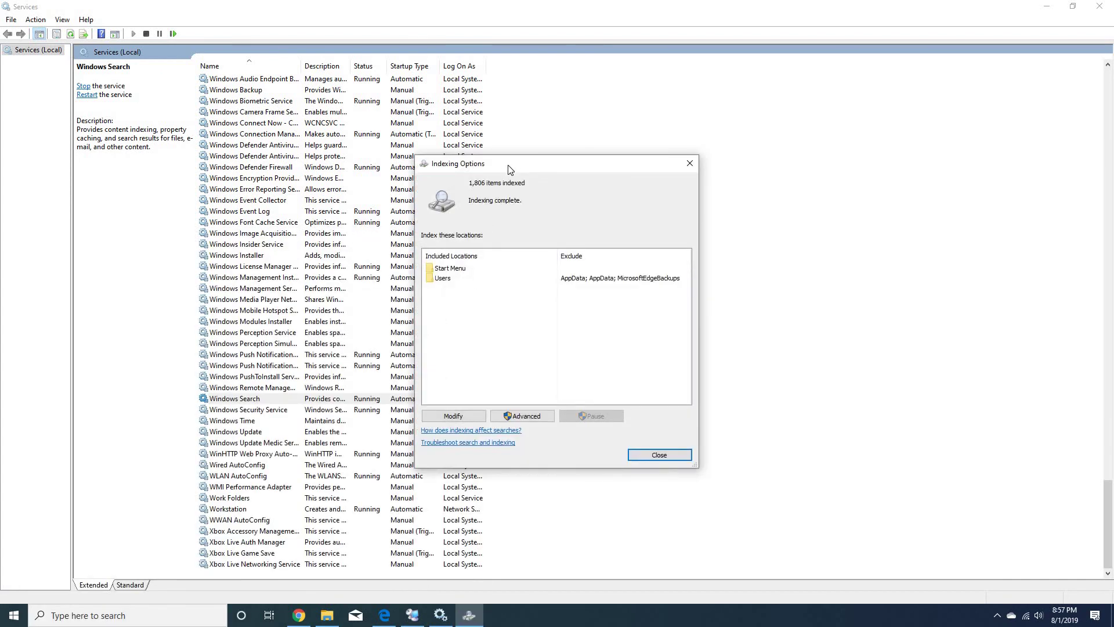
pyautogui.moveTo(510, 169); pyautogui.dragTo(394, 136)
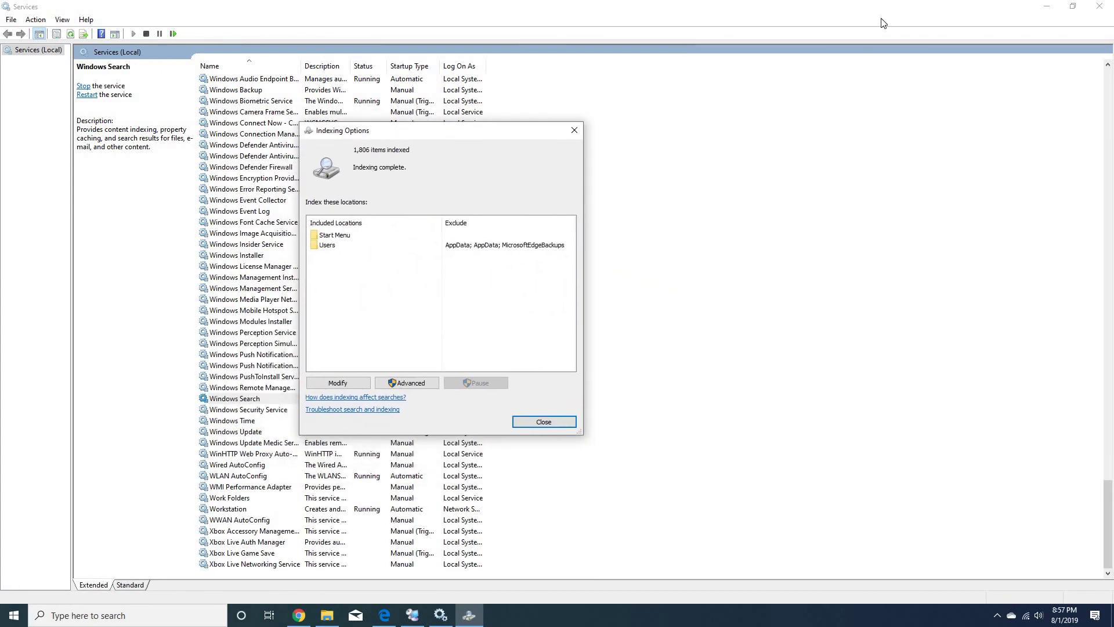
pyautogui.click(1048, 6)
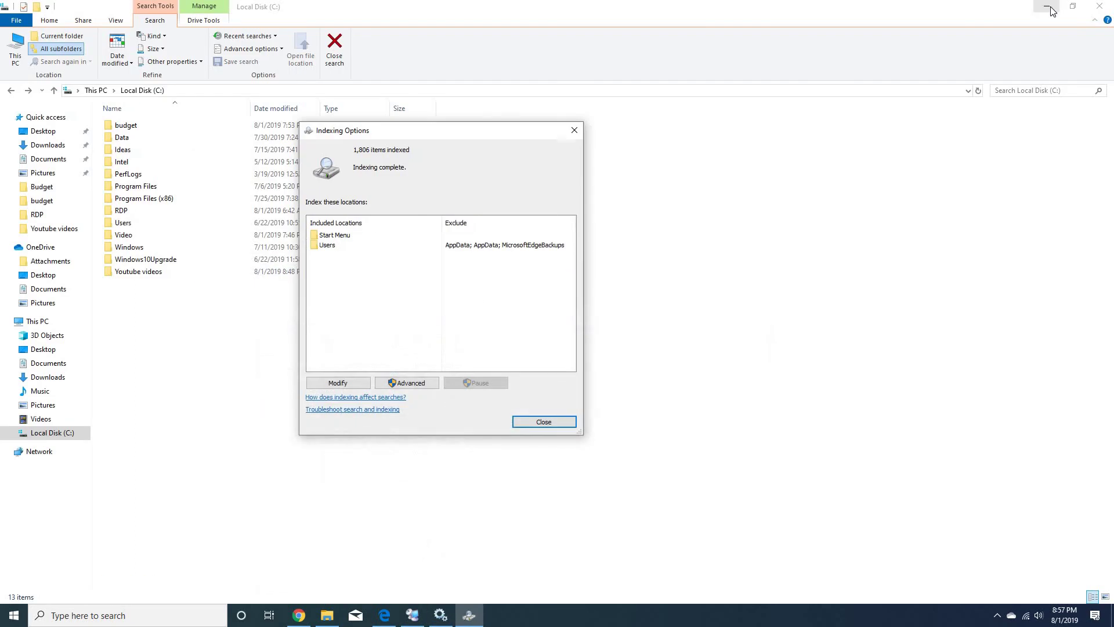
pyautogui.click(1049, 10)
pyautogui.moveTo(414, 135); pyautogui.dragTo(450, 132)
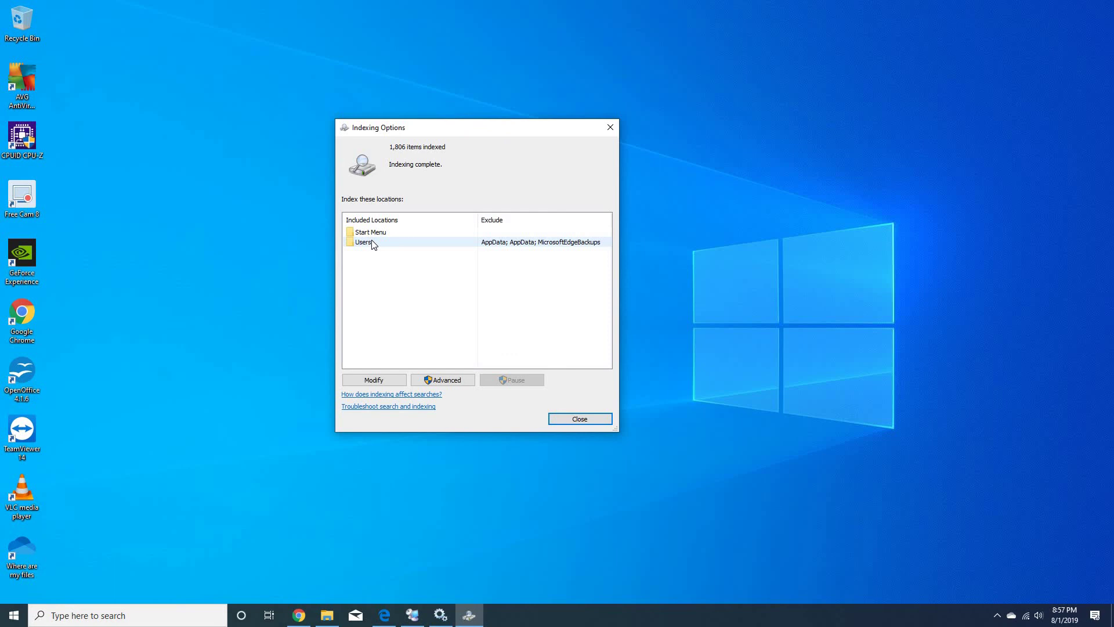
# Add Local Disk (C:) to the indexed locations, review its included folders, and apply the change
pyautogui.click(375, 380)
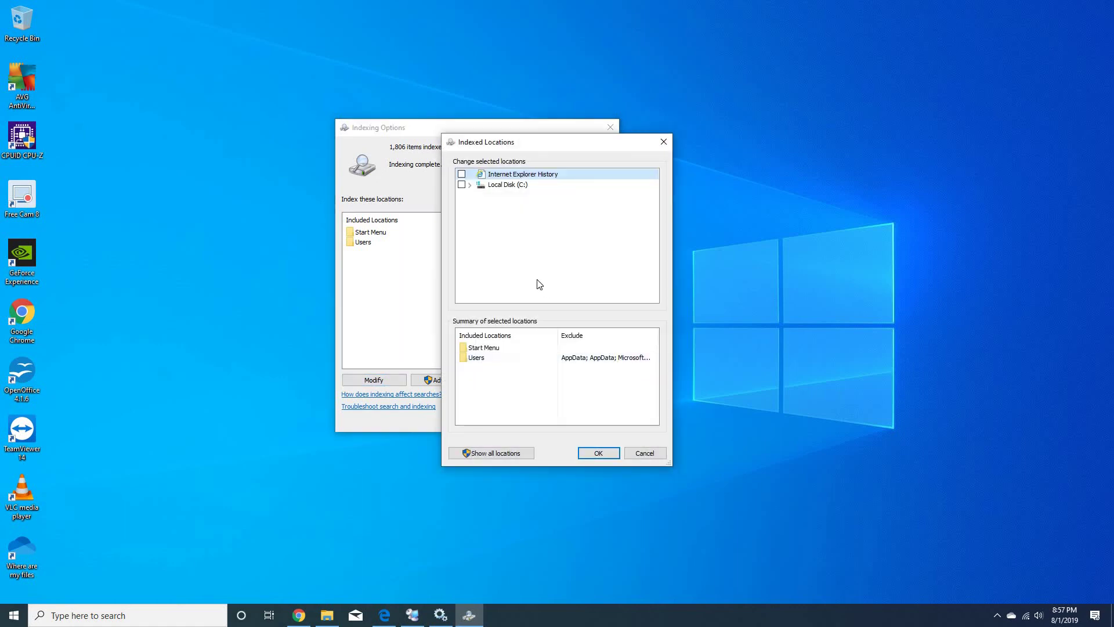
pyautogui.click(462, 184)
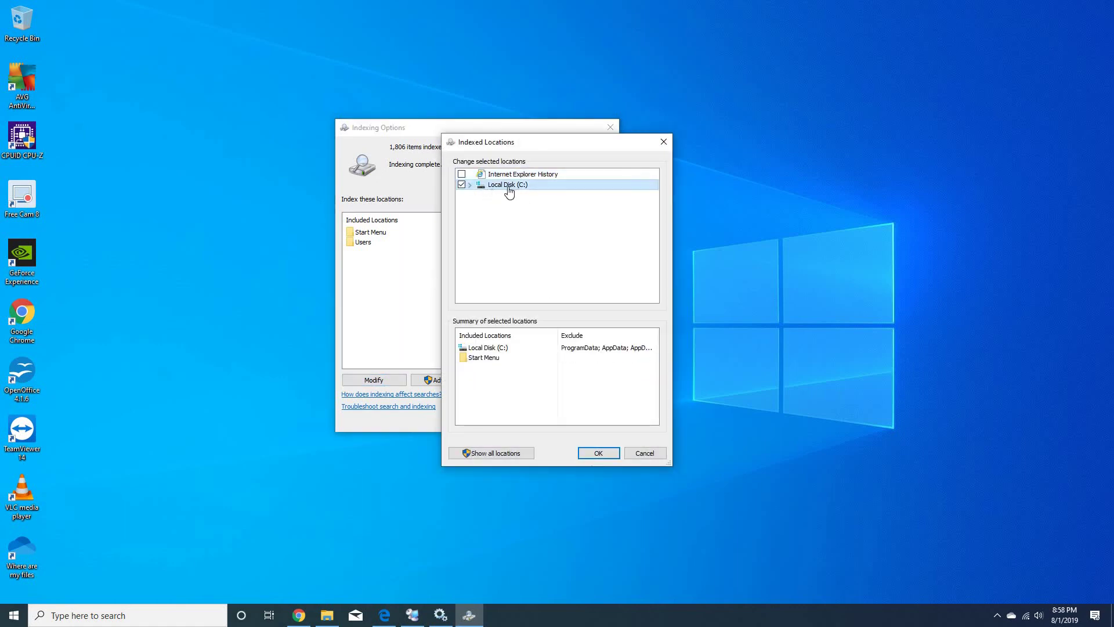
pyautogui.click(471, 186)
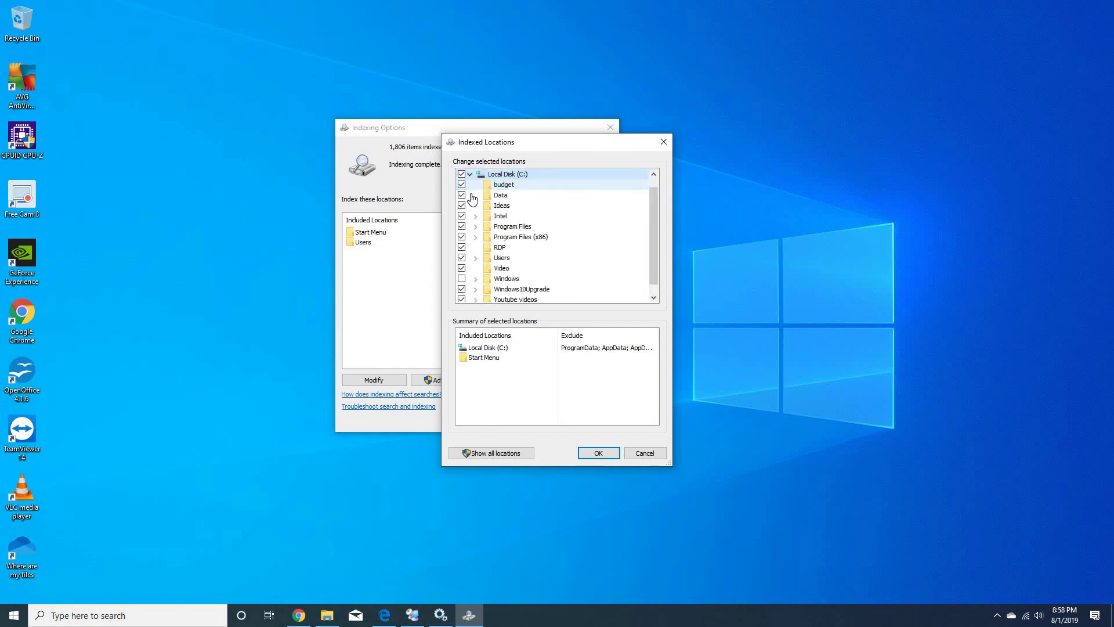
pyautogui.scroll(1, 475, 261)
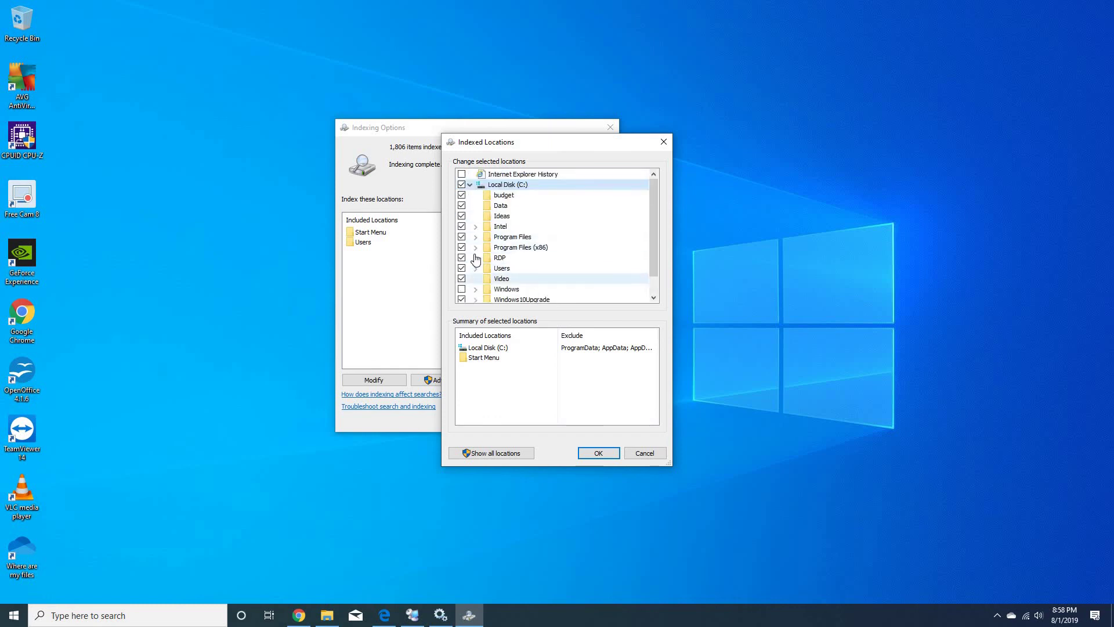
pyautogui.click(471, 186)
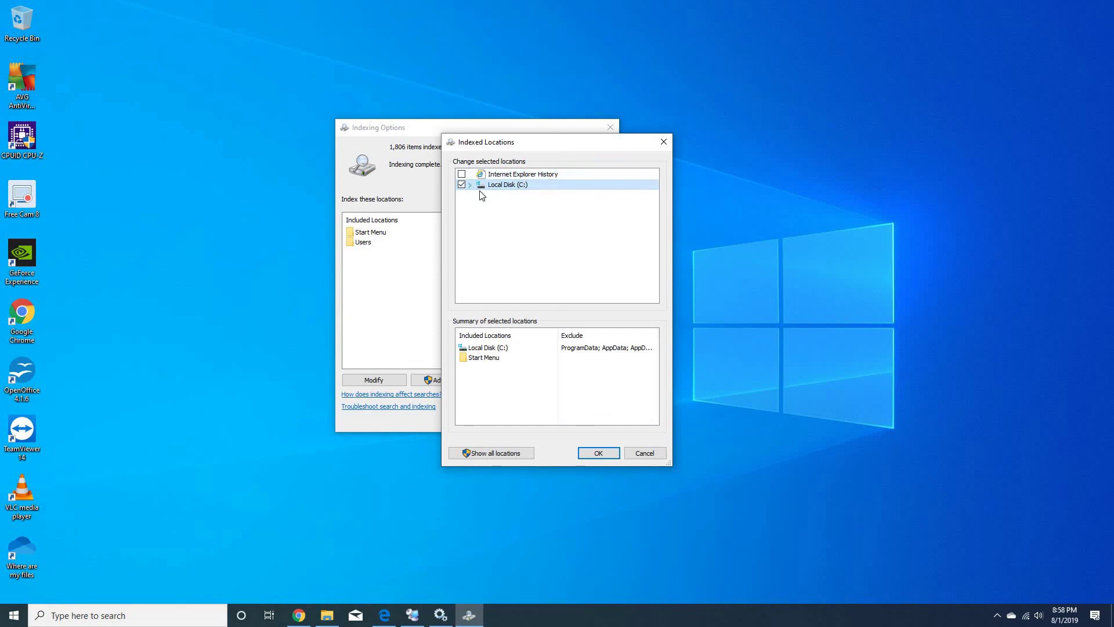
pyautogui.click(599, 453)
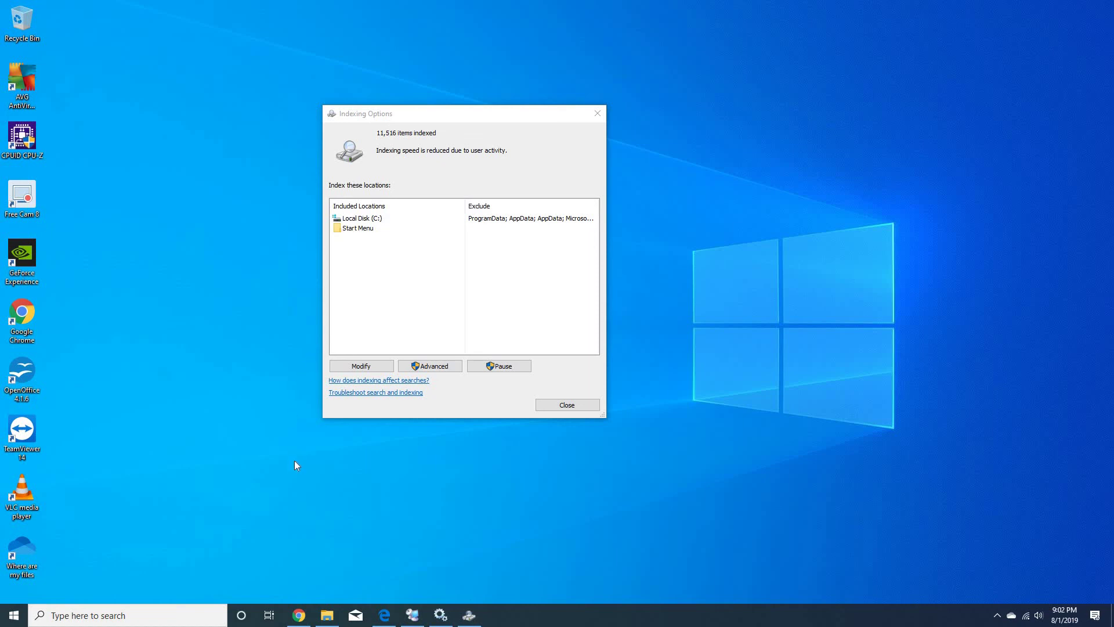
# Switch to File Explorer, search Local Disk (C:) for "pdf", and clear the search text
pyautogui.click(327, 616)
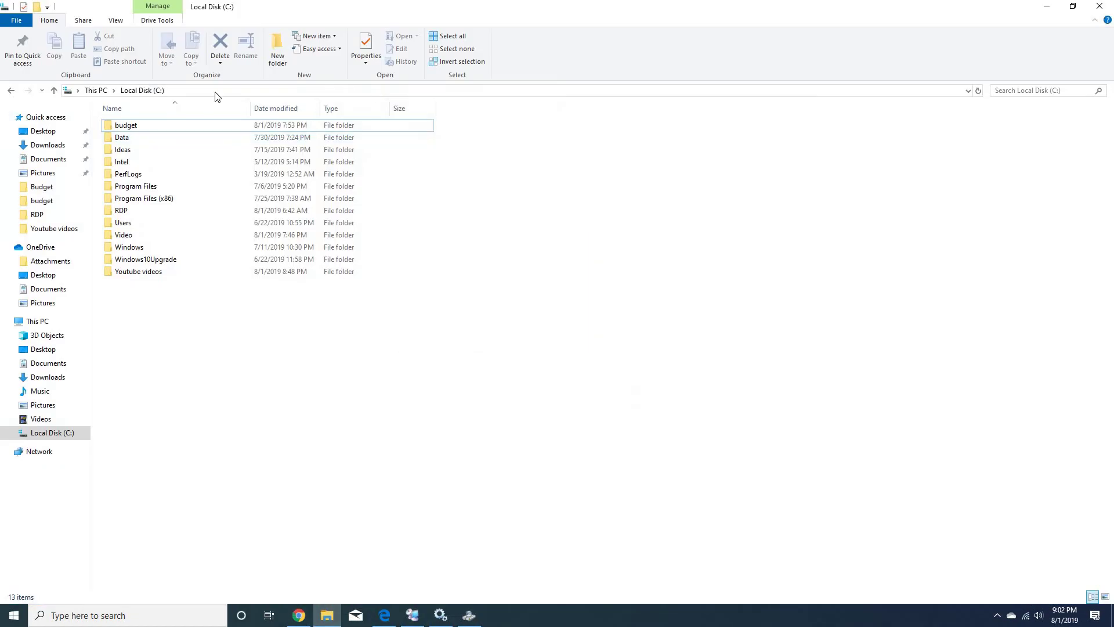
pyautogui.click(1010, 90)
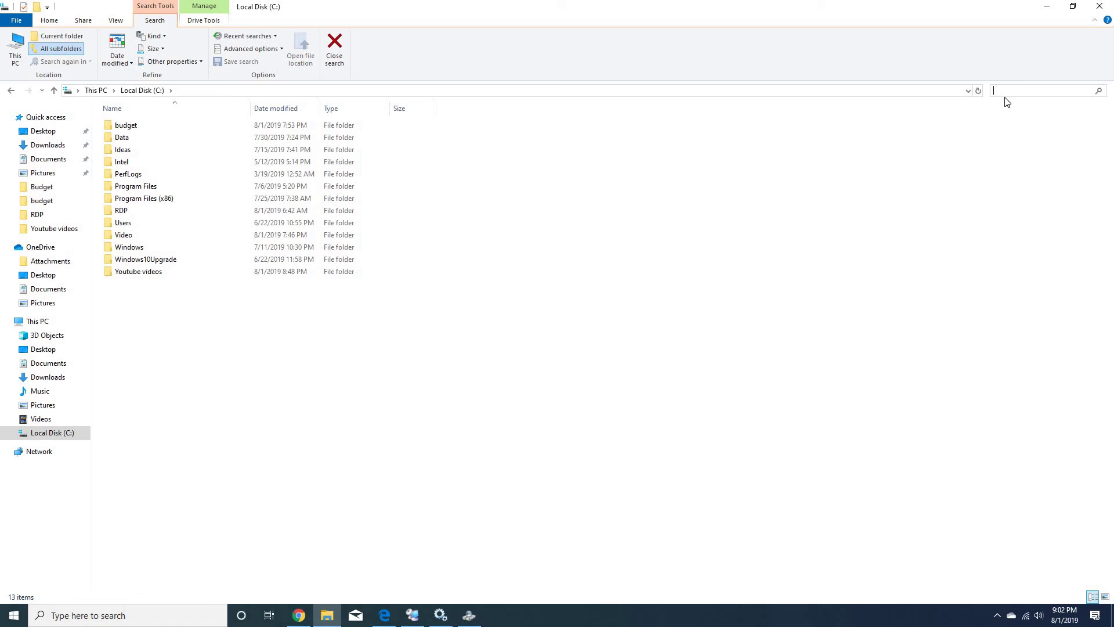
pyautogui.write('pdf')
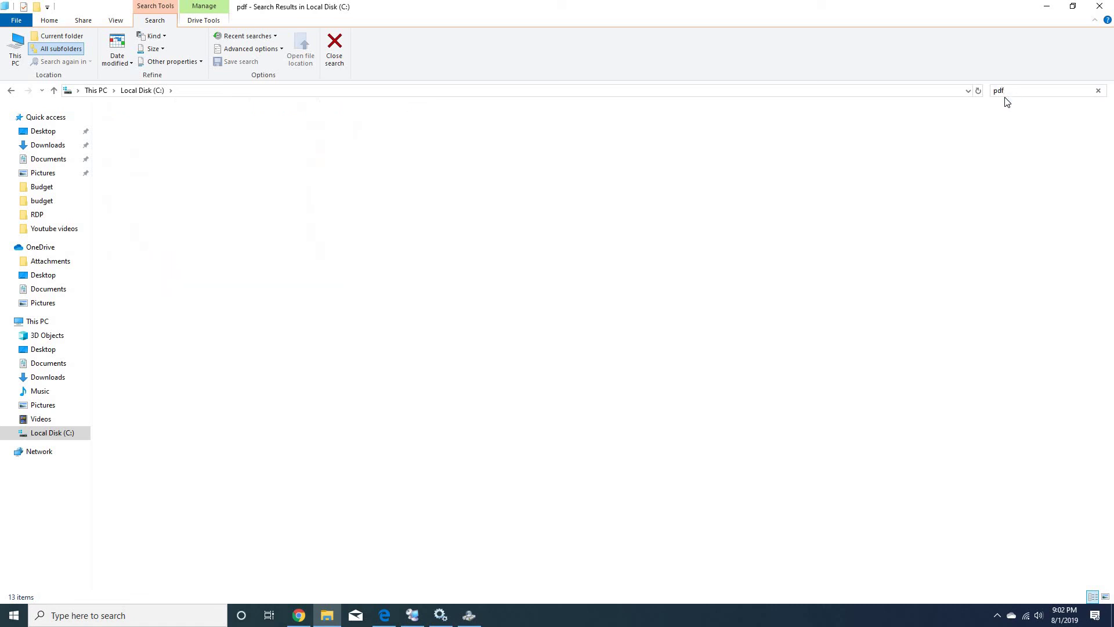
pyautogui.press('BackSpace')
pyautogui.press('BackSpace')
pyautogui.press('BackSpace')
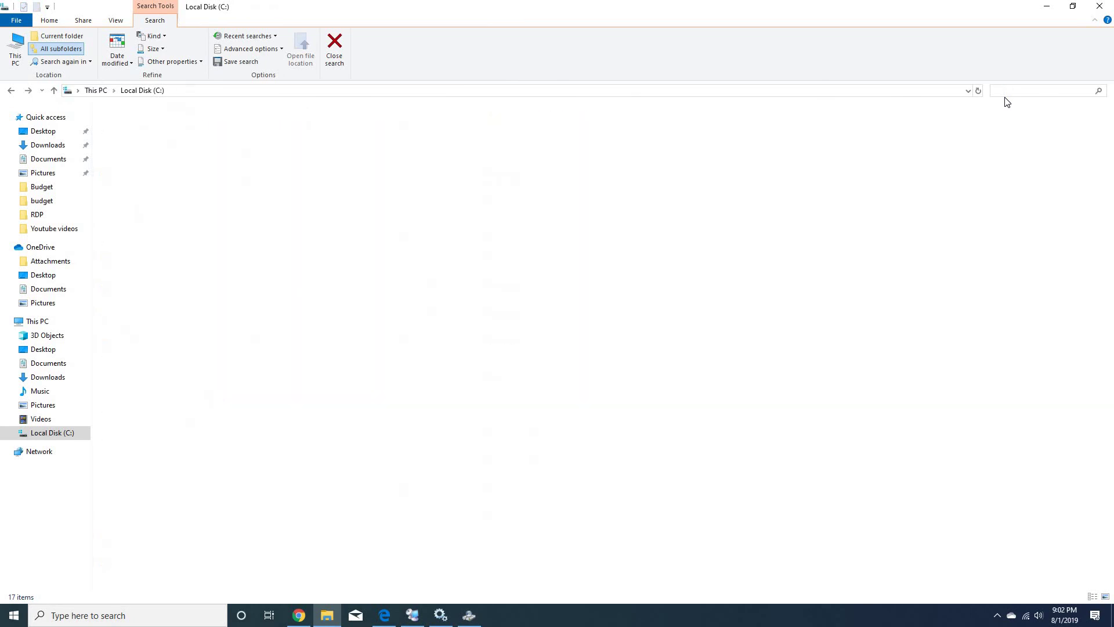
# Search Local Disk (C:) for "bundle", then clear the search text
pyautogui.write('budle')
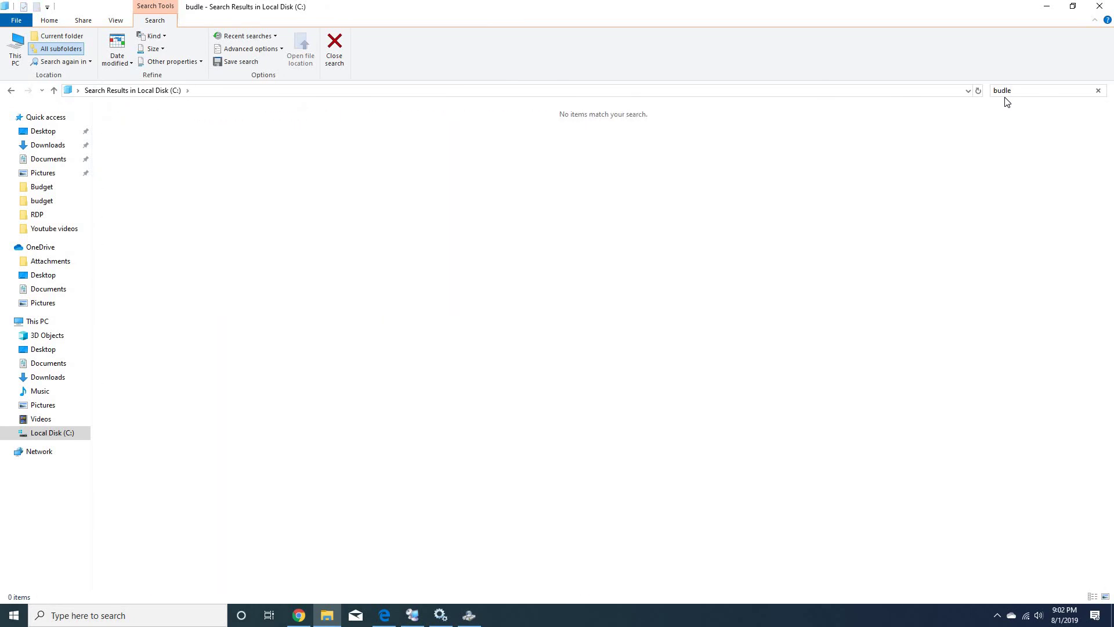
pyautogui.write('nd')
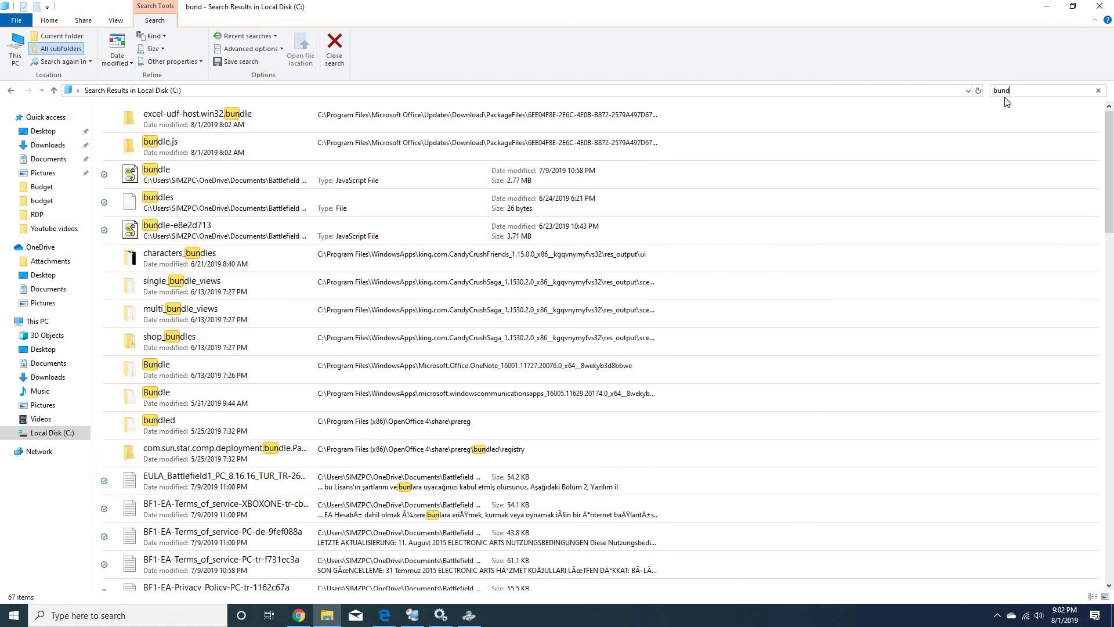
pyautogui.write('le')
pyautogui.press('BackSpace')
pyautogui.press('BackSpace')
pyautogui.press('BackSpace')
pyautogui.press('BackSpace')
pyautogui.press('BackSpace')
pyautogui.press('BackSpace')
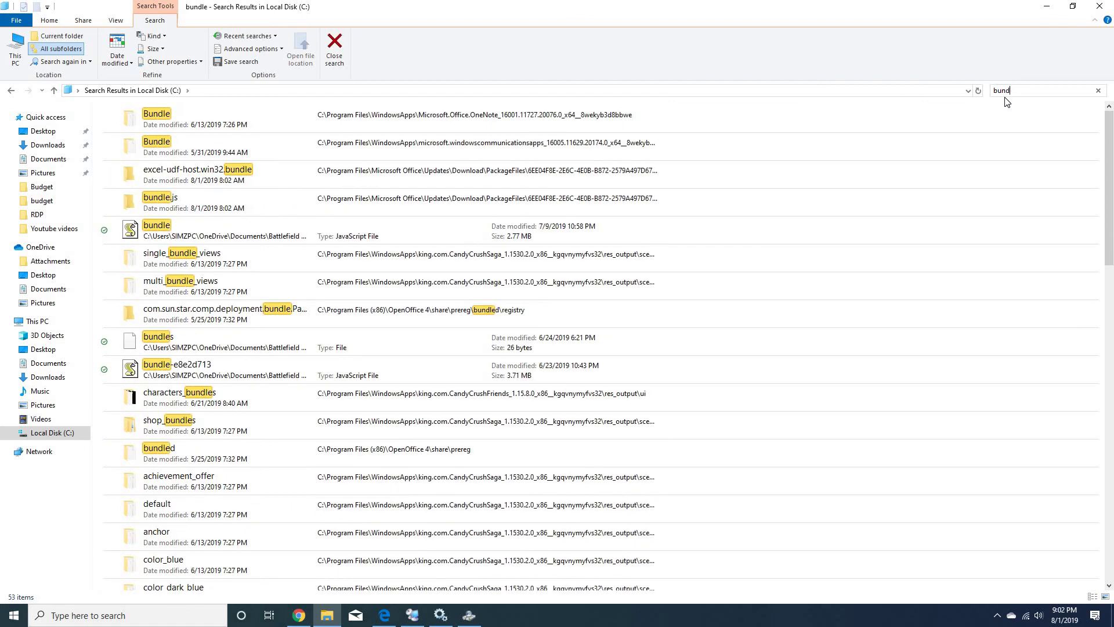
# Search Local Disk (C:) for ".ps", then replace the search text with ".exe"
pyautogui.write('.ps')
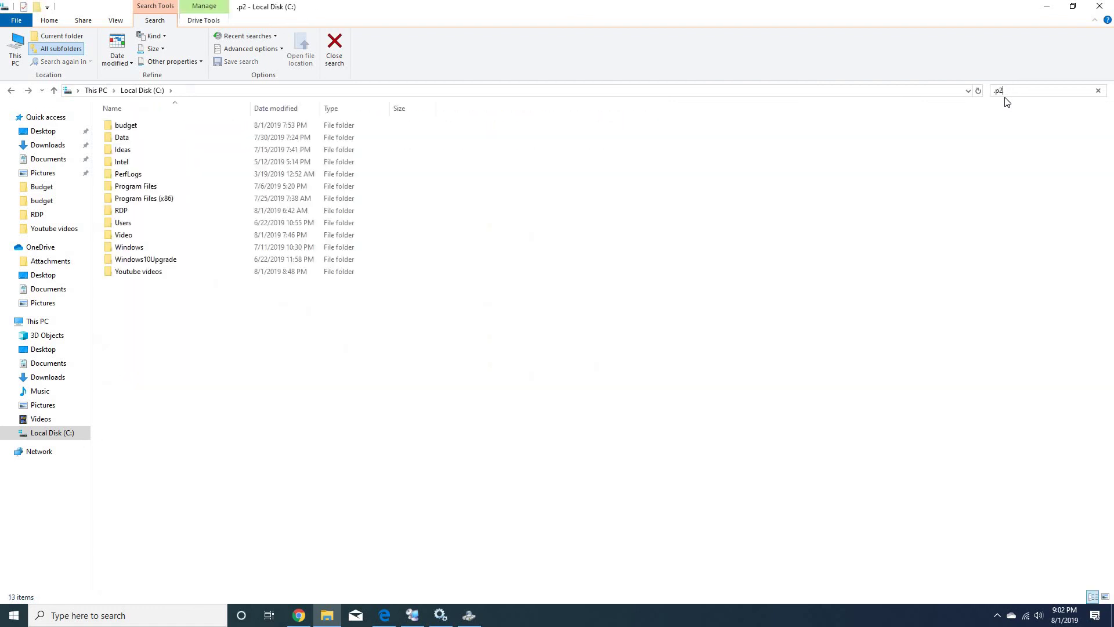
pyautogui.write('t')
pyautogui.press('BackSpace')
pyautogui.press('BackSpace')
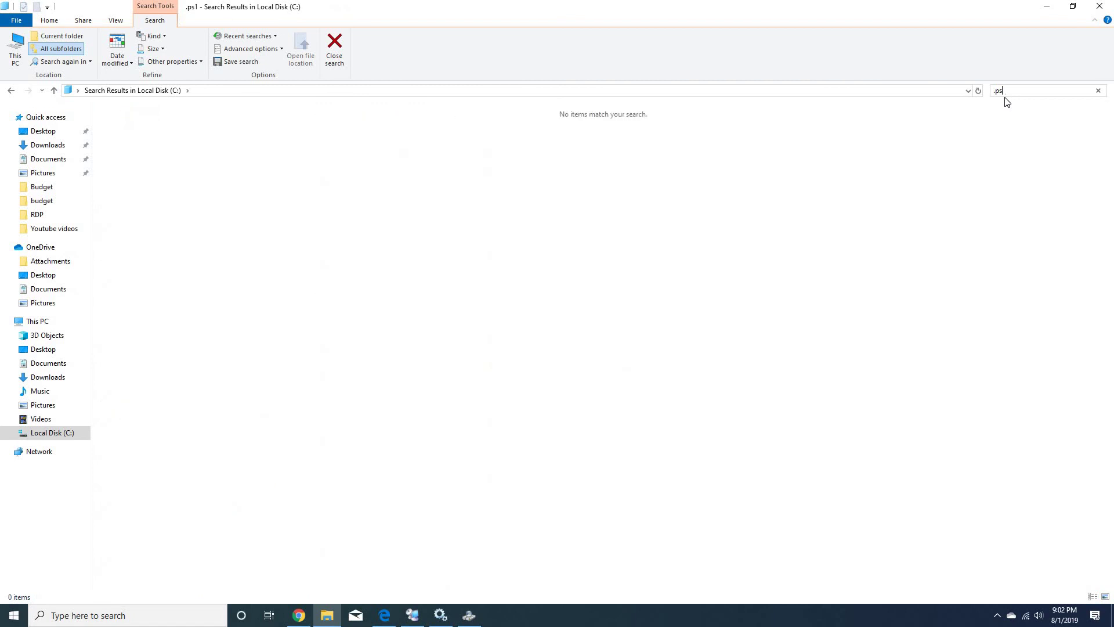
pyautogui.write('s')
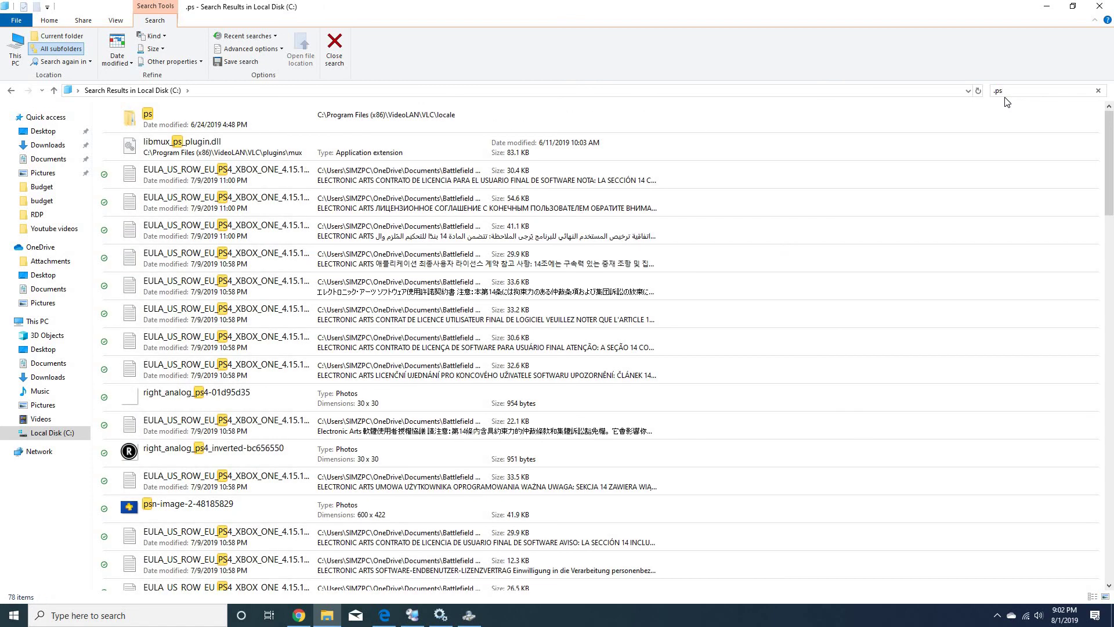
pyautogui.write('.exe')
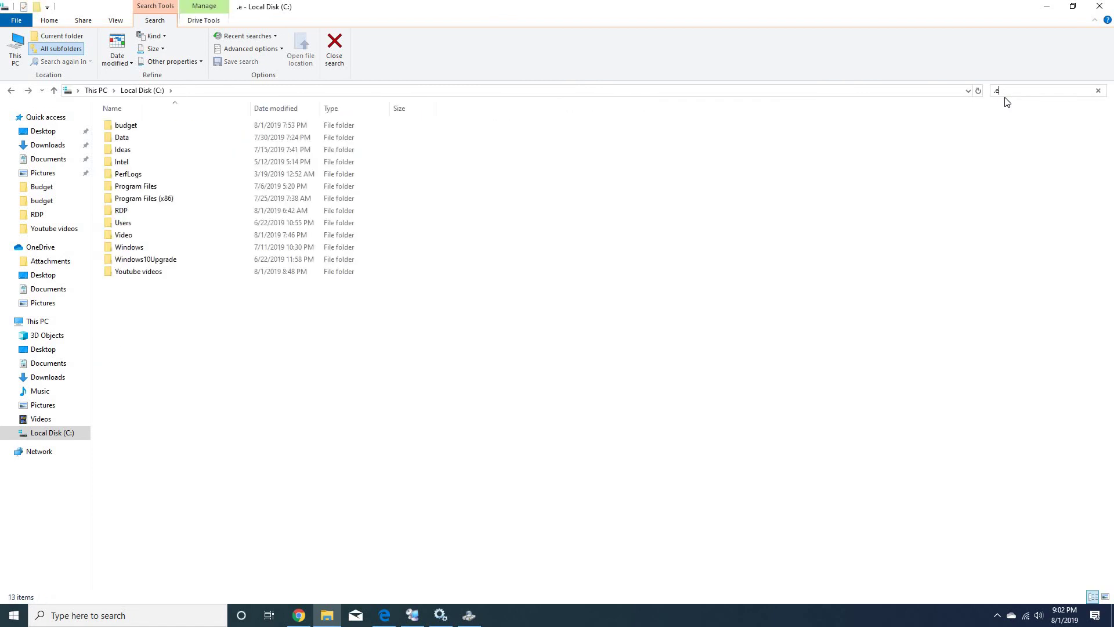